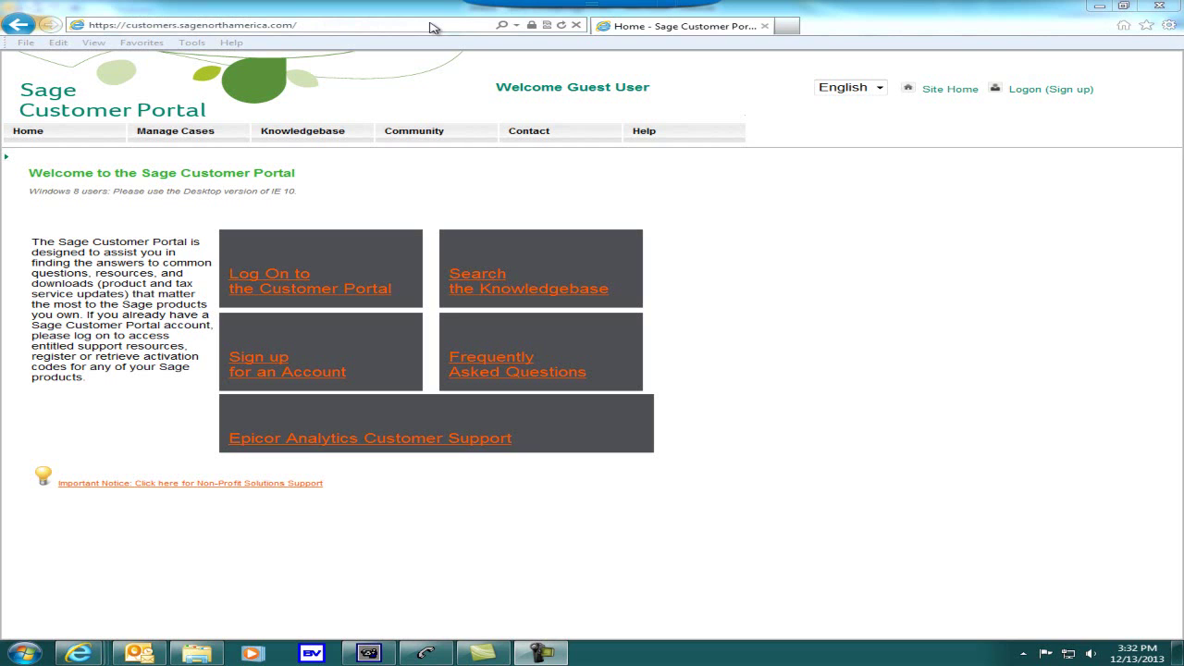
- Dismiss the dropped-open contact options and go to the Customer Logon page
{"action": "left_click", "coordinate": [431, 27]}
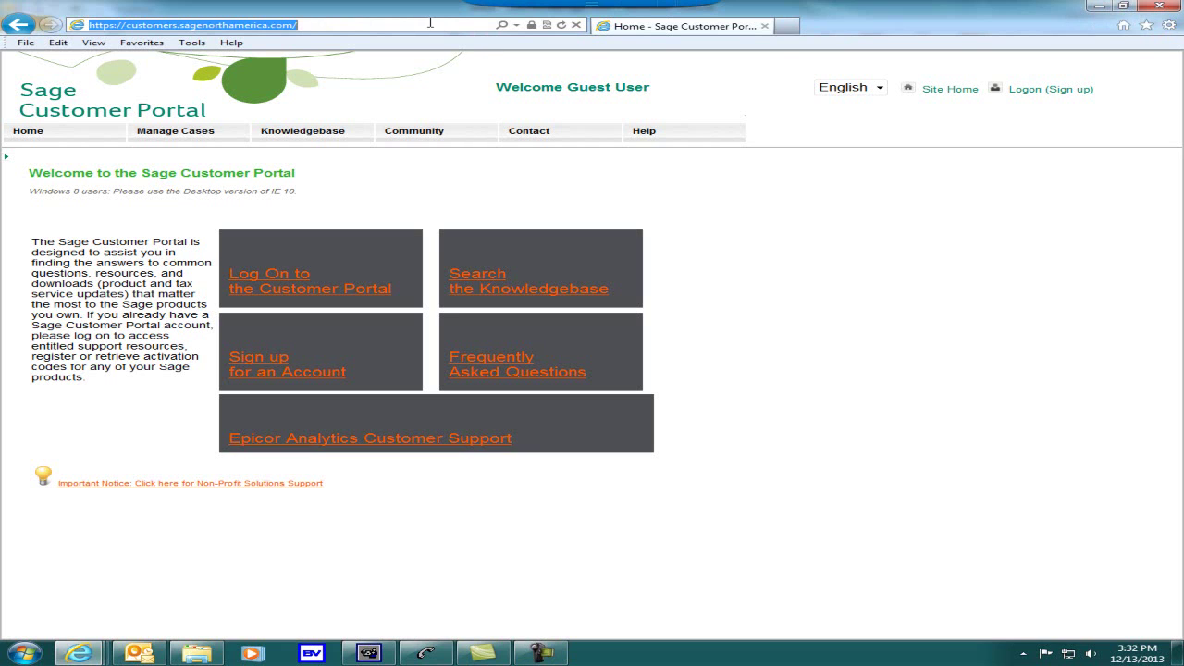
{"action": "mouse_move", "coordinate": [525, 131]}
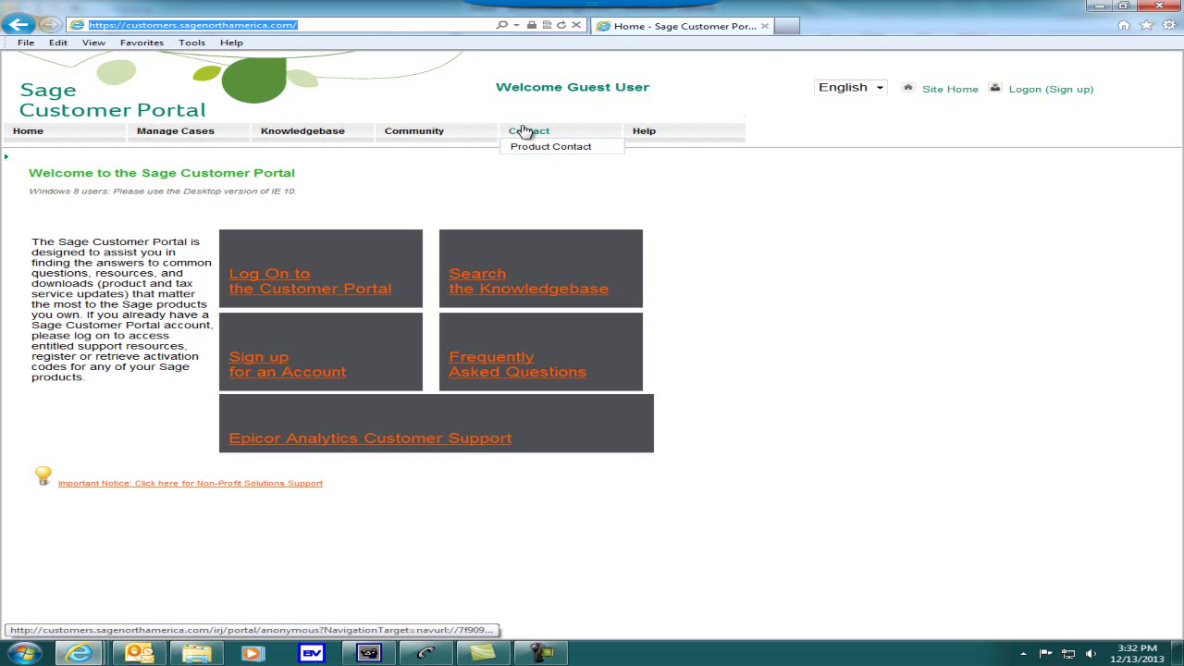
{"action": "left_click", "coordinate": [962, 324]}
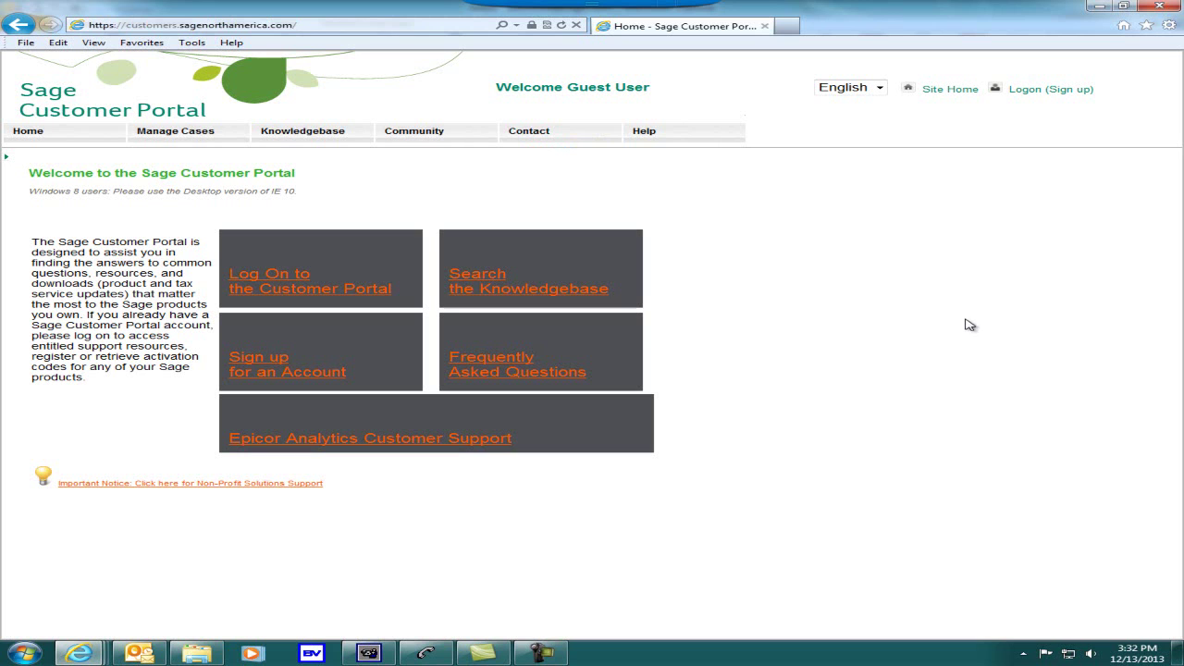
{"action": "left_click", "coordinate": [1041, 91]}
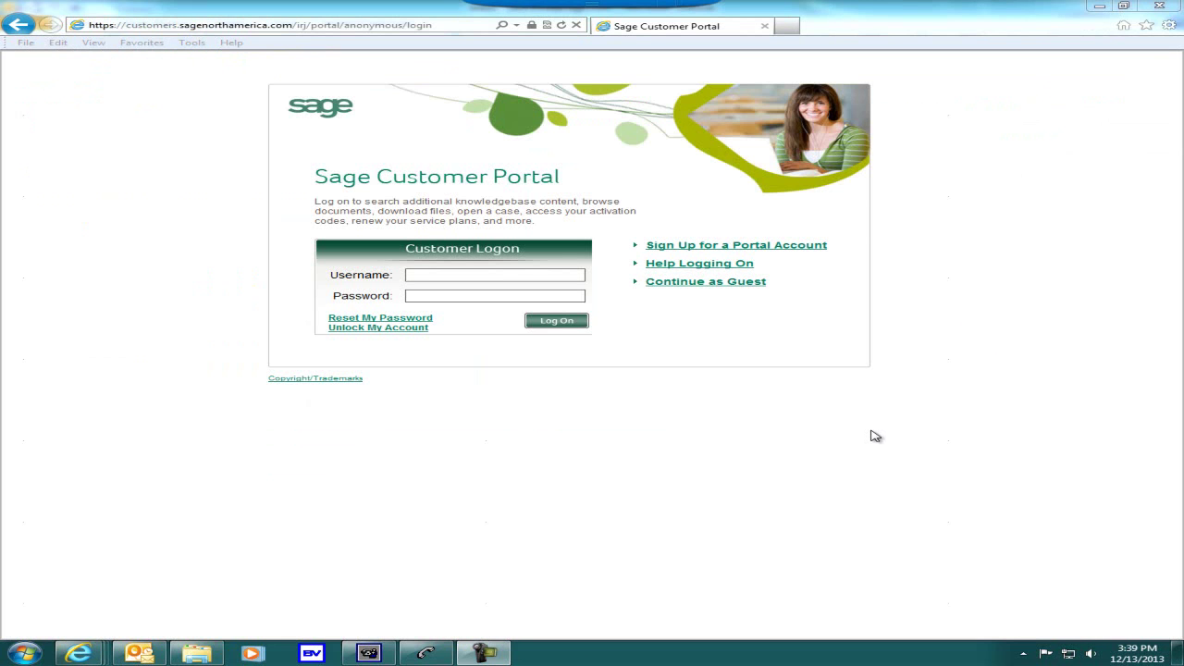
- Sign in with the customer account's e-mail username and password
{"action": "left_click", "coordinate": [441, 275]}
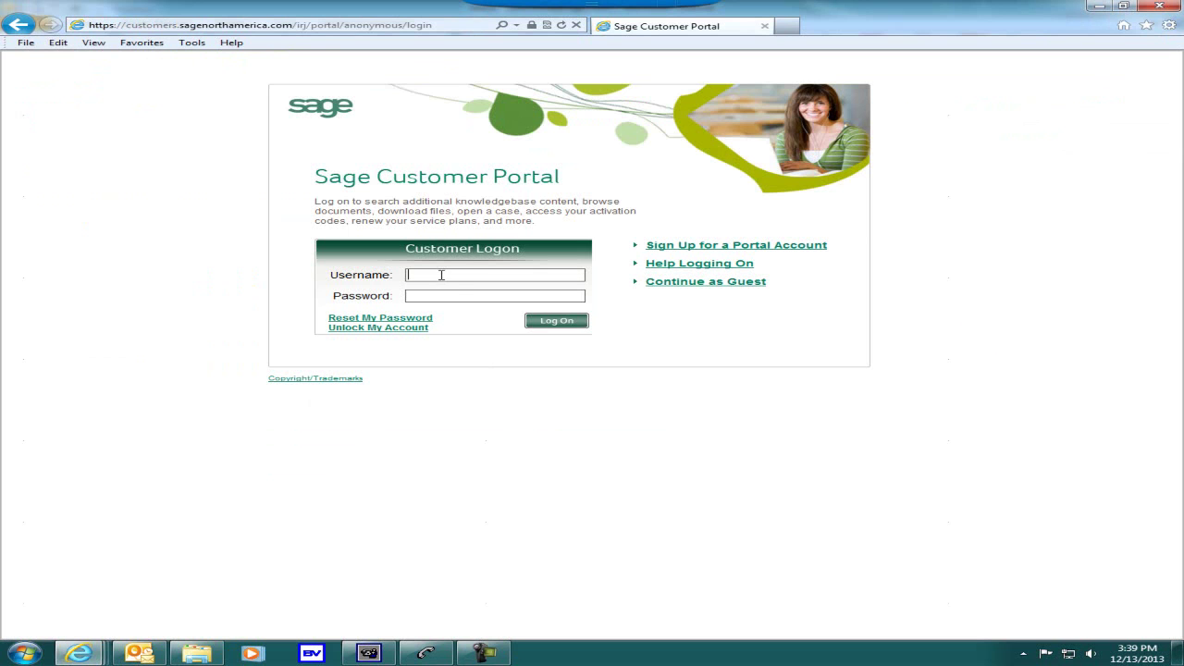
{"action": "left_click", "coordinate": [450, 297]}
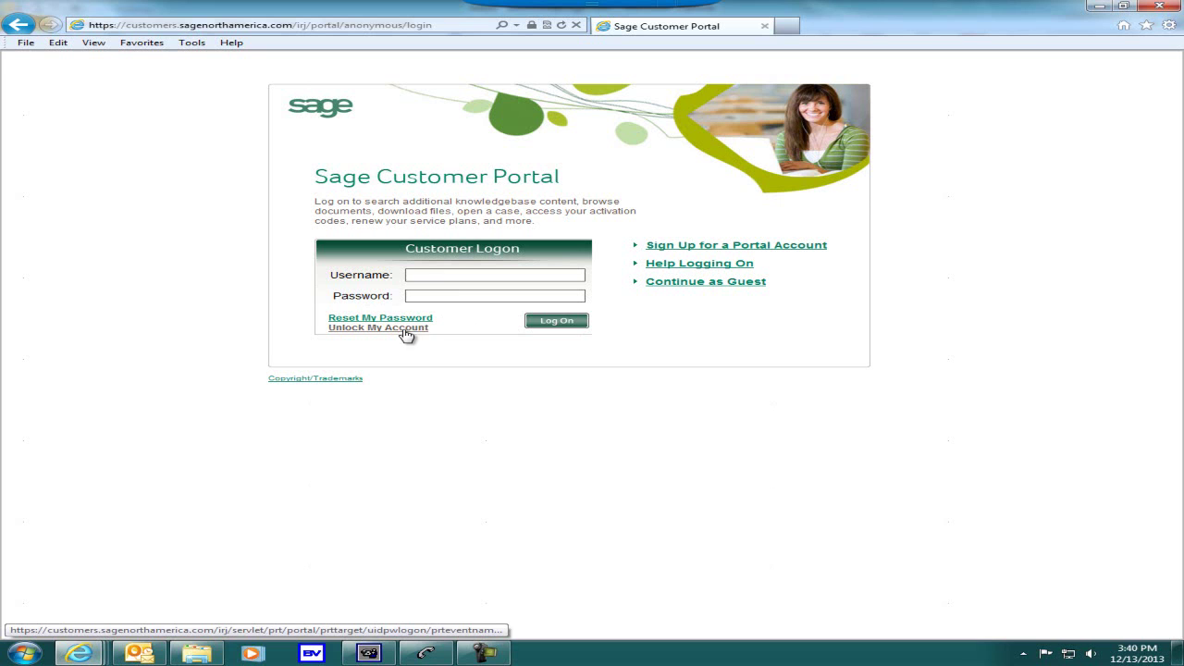
{"action": "left_click", "coordinate": [439, 272]}
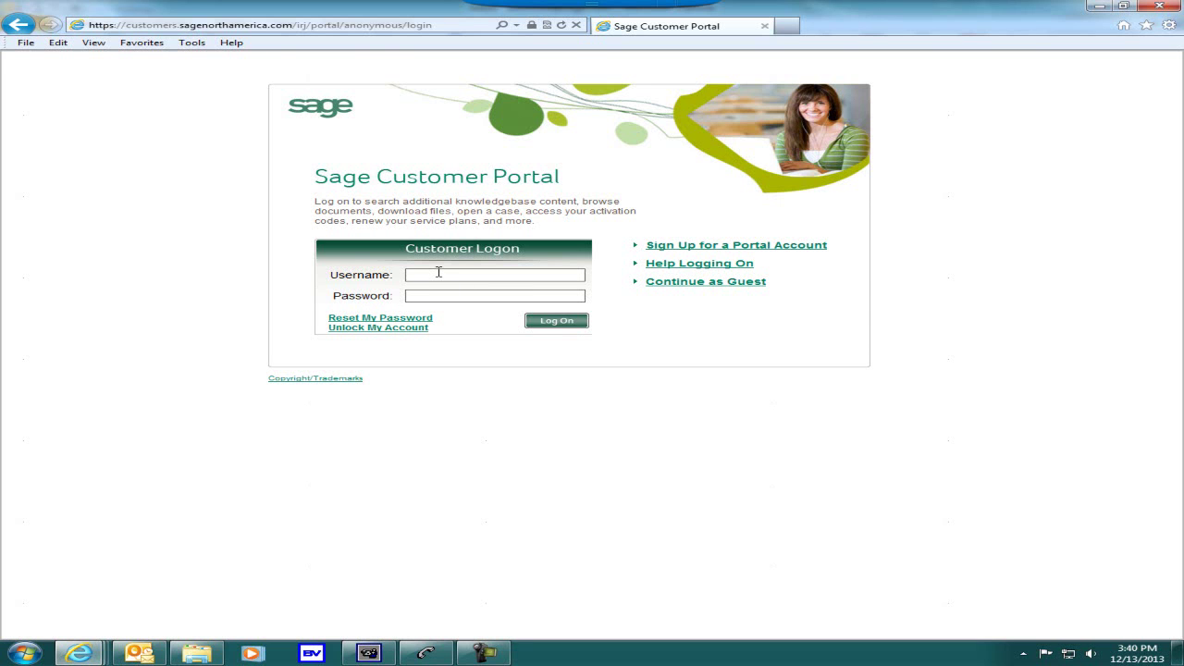
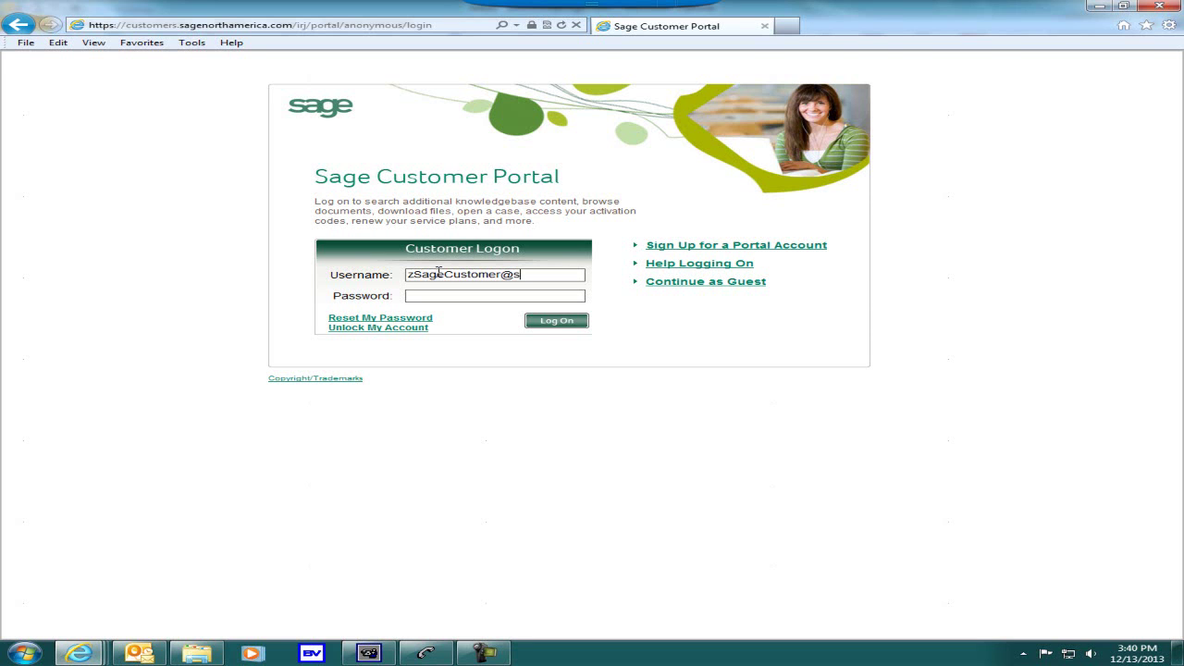
{"action": "key", "text": "Tab"}
{"action": "type", "text": "••••••••••"}
{"action": "key", "text": "Return"}
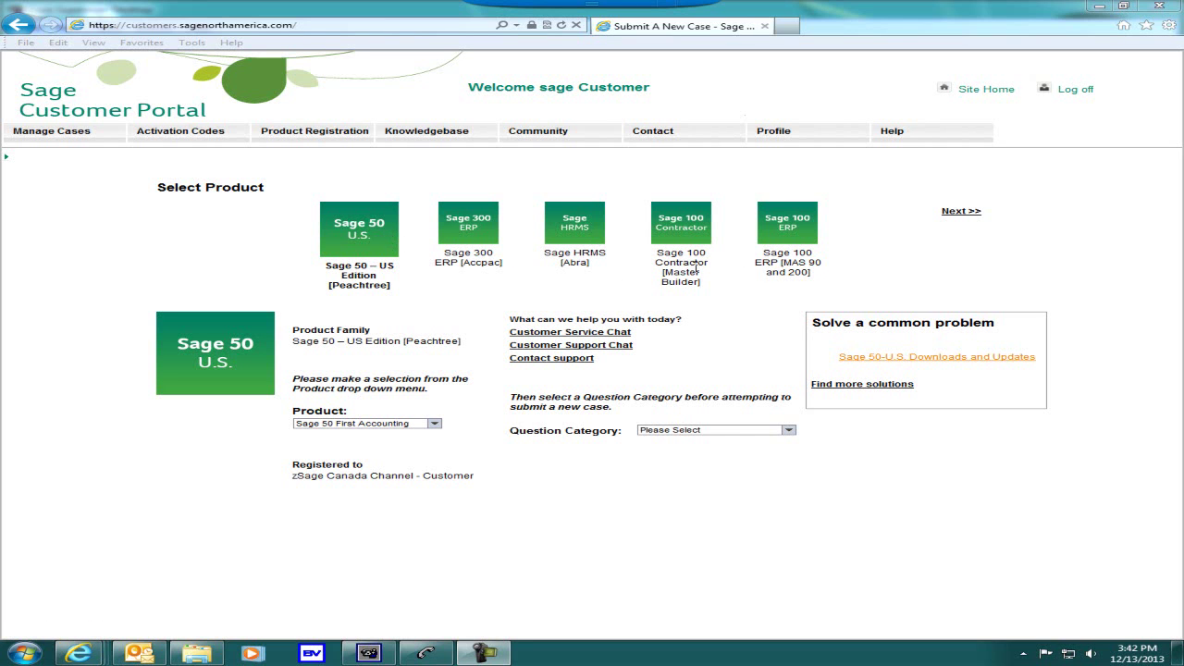
- Page the product carousel forward and choose the Sage BusinessVision tile
{"action": "left_click", "coordinate": [969, 213]}
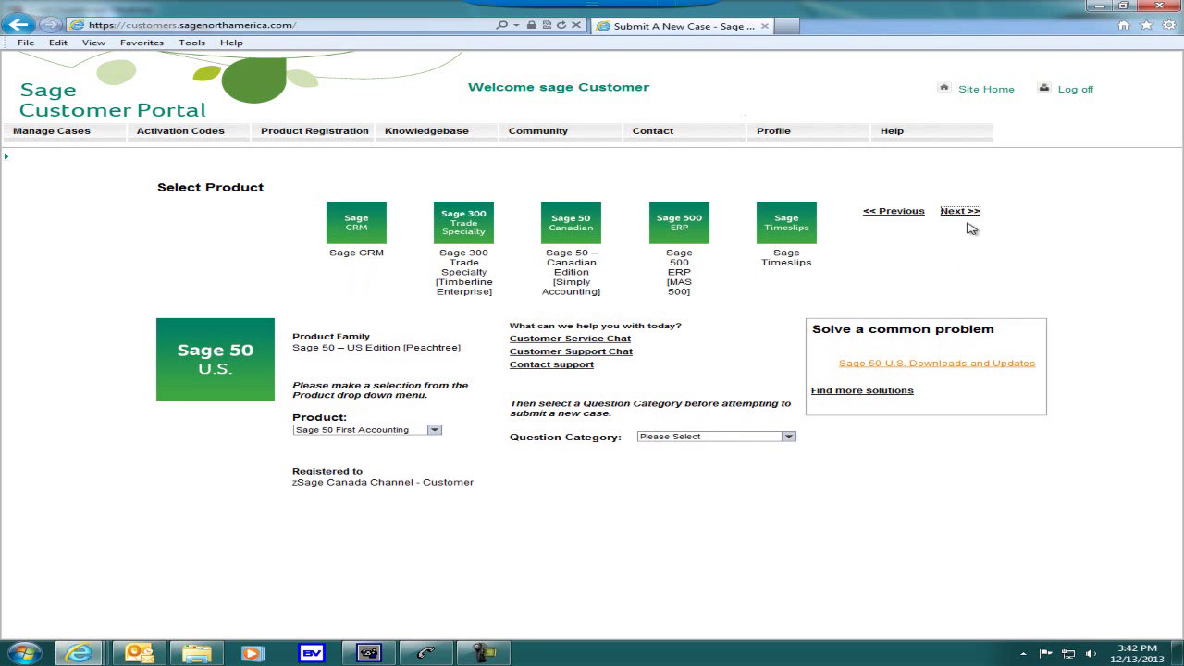
{"action": "left_click", "coordinate": [969, 213]}
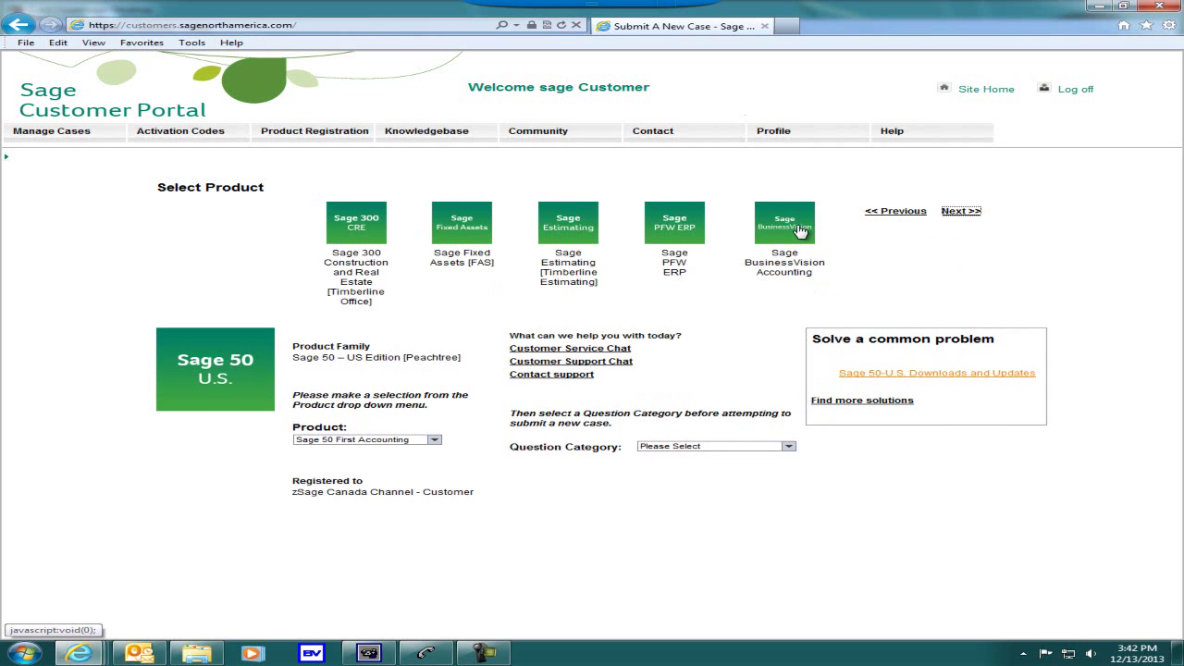
{"action": "left_click", "coordinate": [792, 232]}
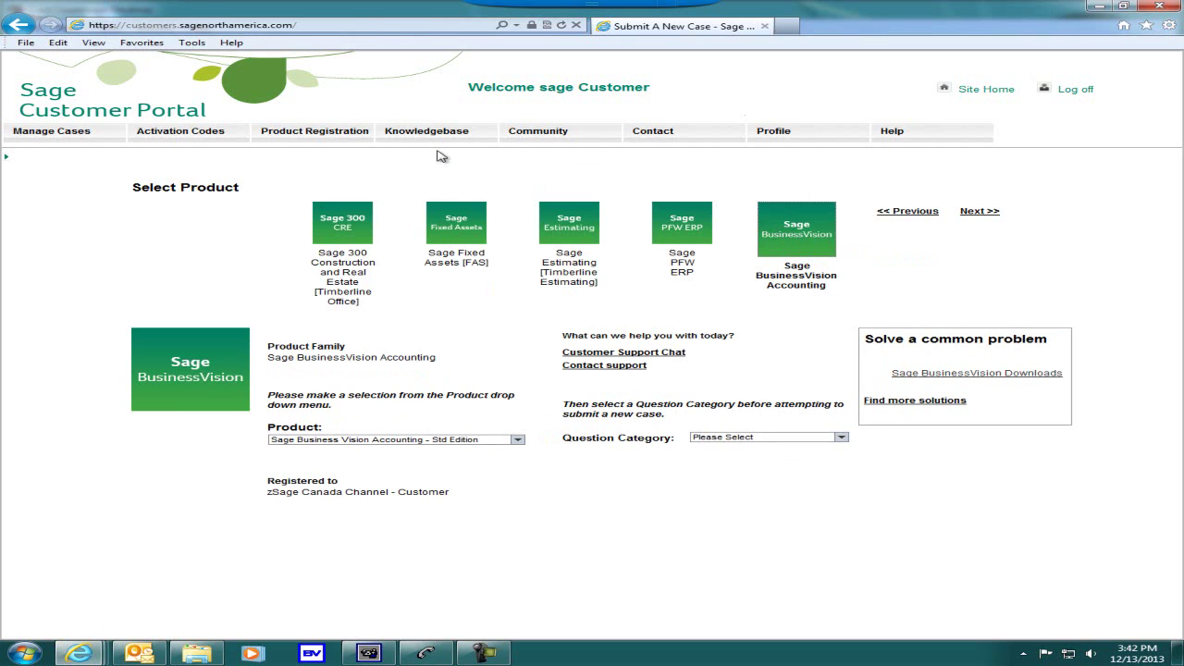
{"action": "mouse_move", "coordinate": [434, 138]}
- Open Sage BusinessVision Downloads, then its Payroll Updates list
{"action": "left_click", "coordinate": [959, 379]}
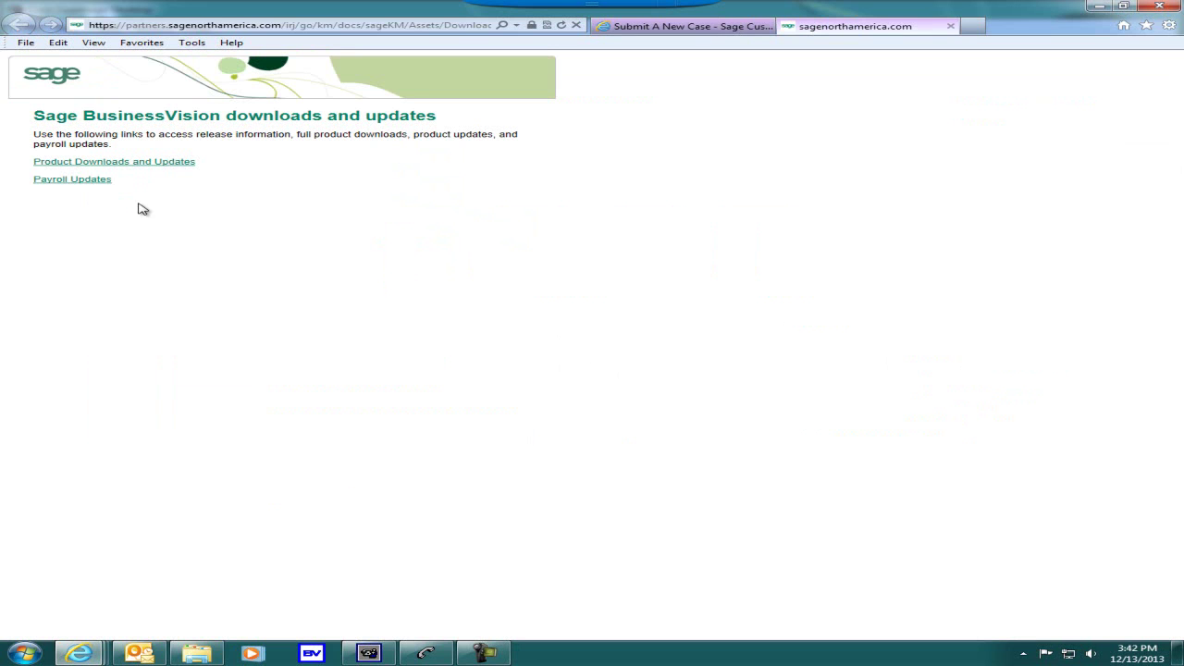
{"action": "left_click", "coordinate": [96, 185]}
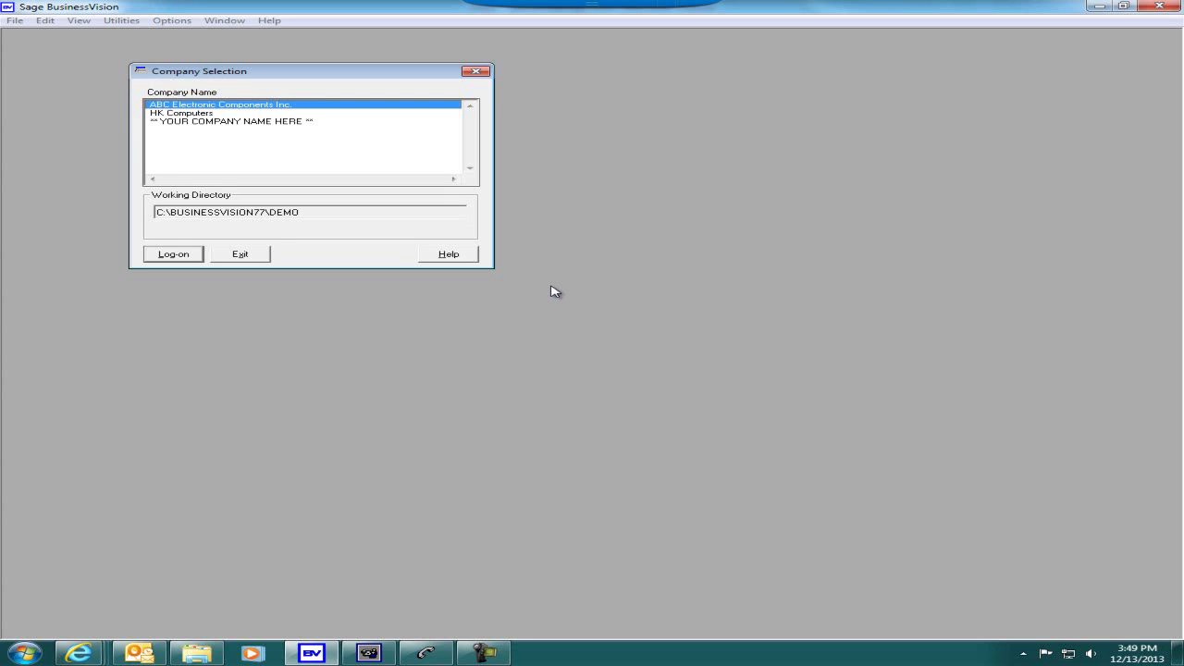
- Exit Sage BusinessVision from the Company Selection dialog
{"action": "left_click", "coordinate": [245, 258]}
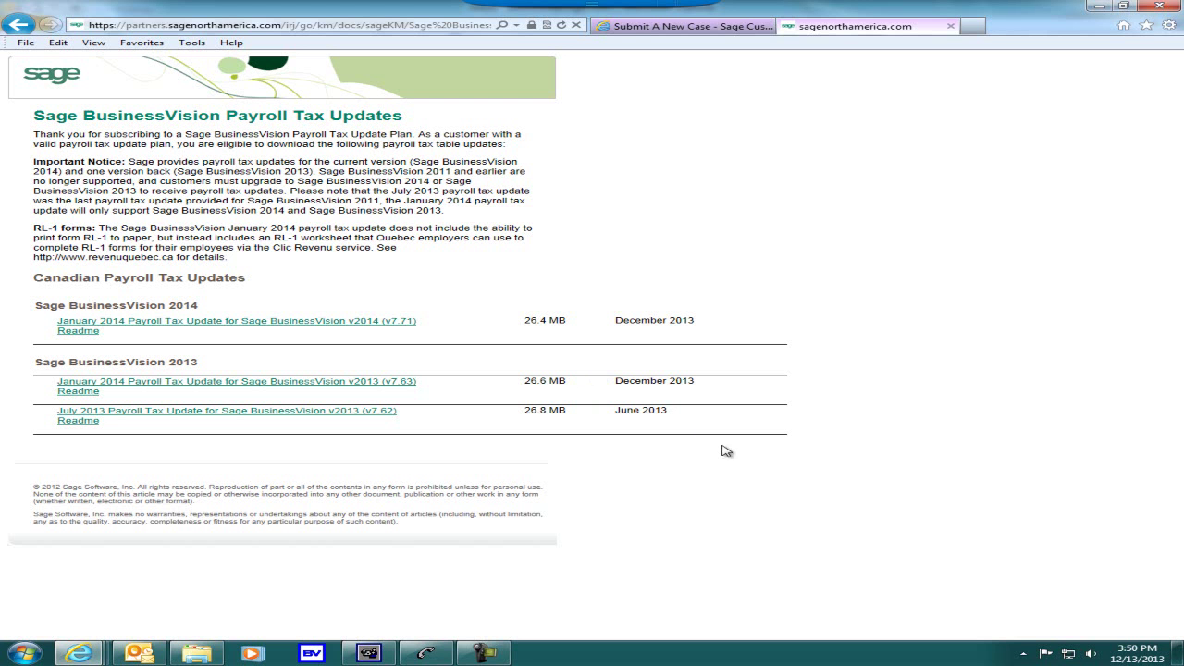
- Save the January 2014 payrollv7.71.exe update to C:\BusinessVision\January 2014 Tax Update
{"action": "left_click", "coordinate": [401, 324]}
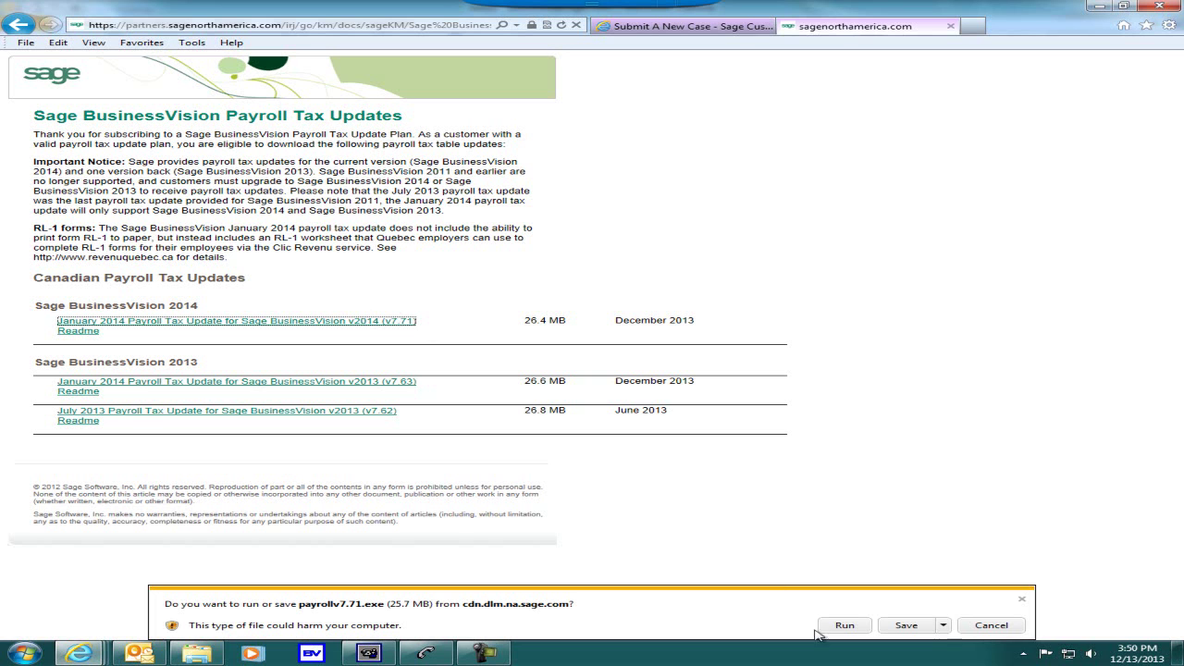
{"action": "left_click", "coordinate": [944, 626]}
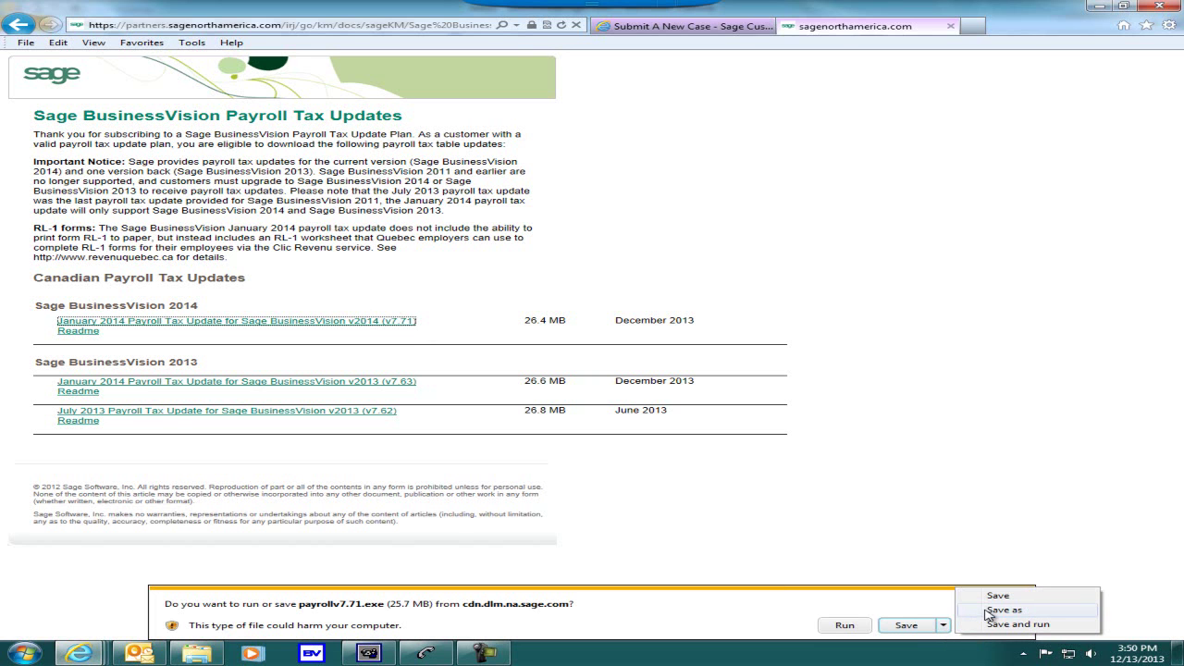
{"action": "left_click", "coordinate": [989, 612]}
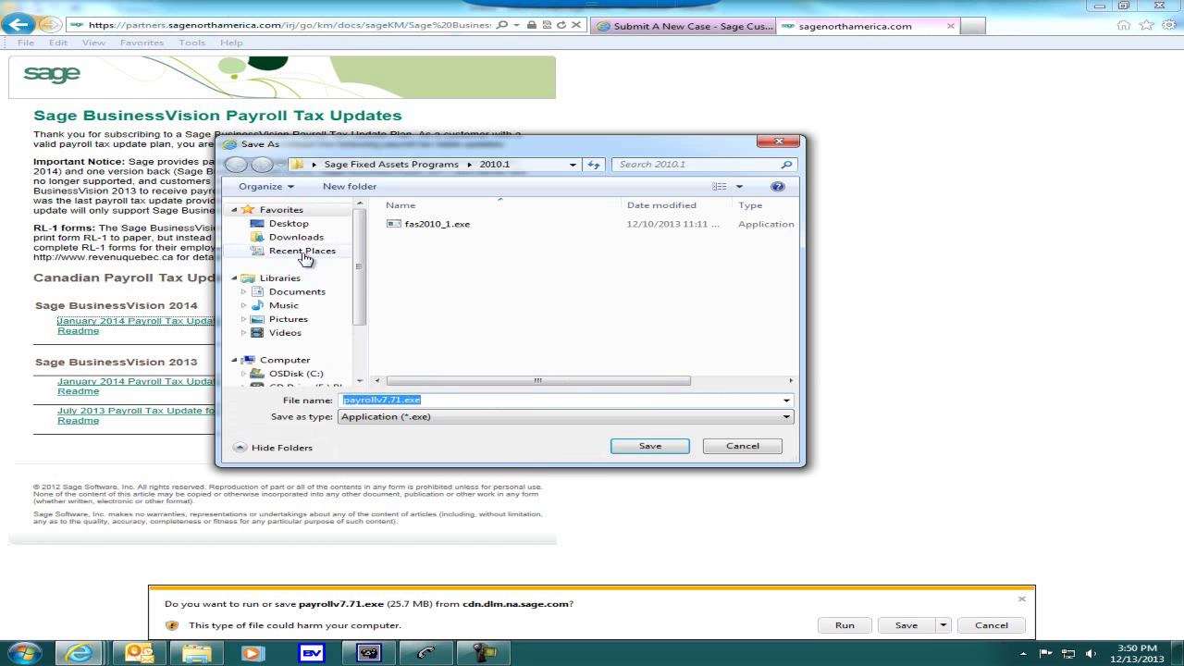
{"action": "left_click", "coordinate": [317, 376]}
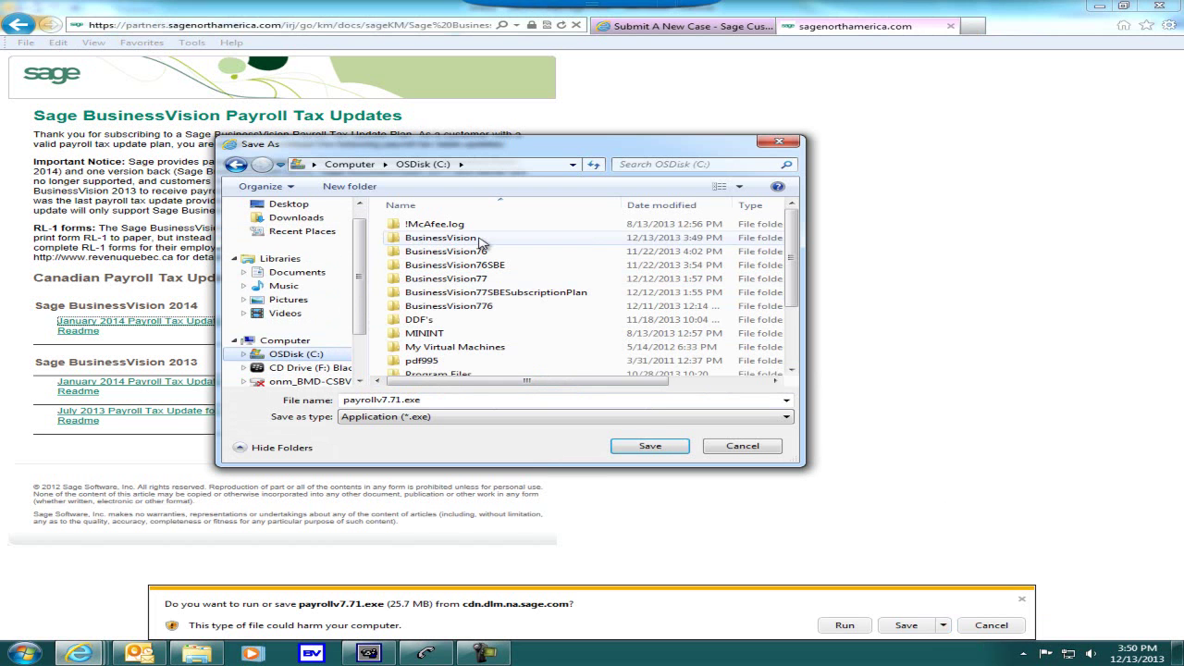
{"action": "double_click", "coordinate": [482, 238]}
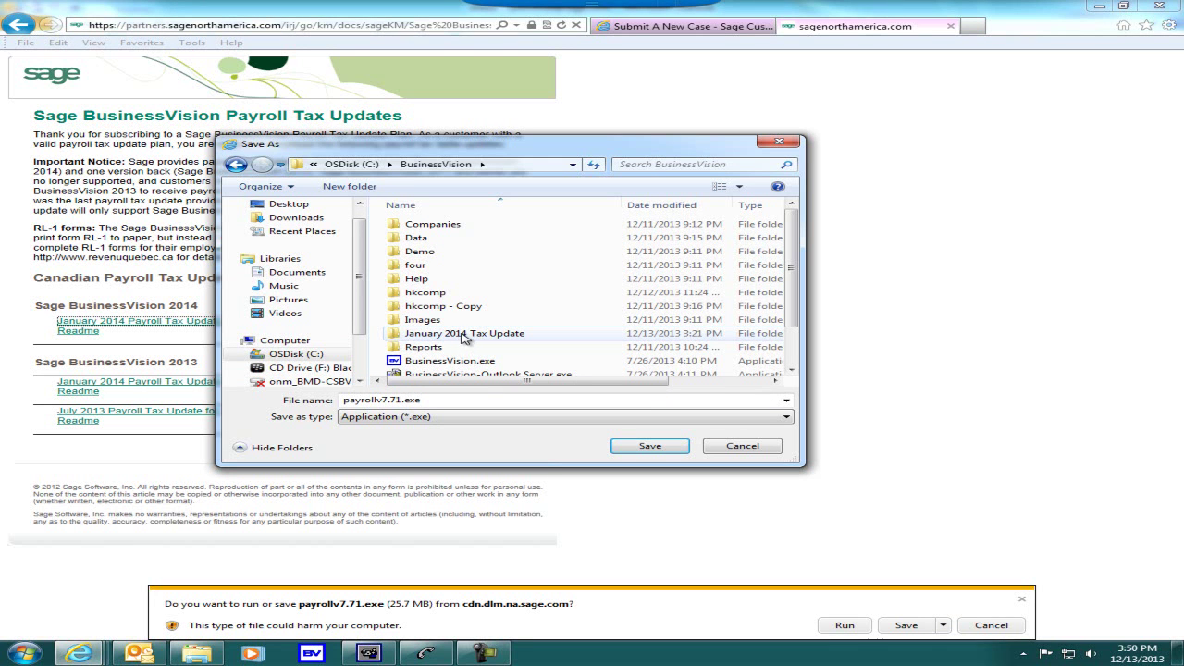
{"action": "double_click", "coordinate": [465, 336]}
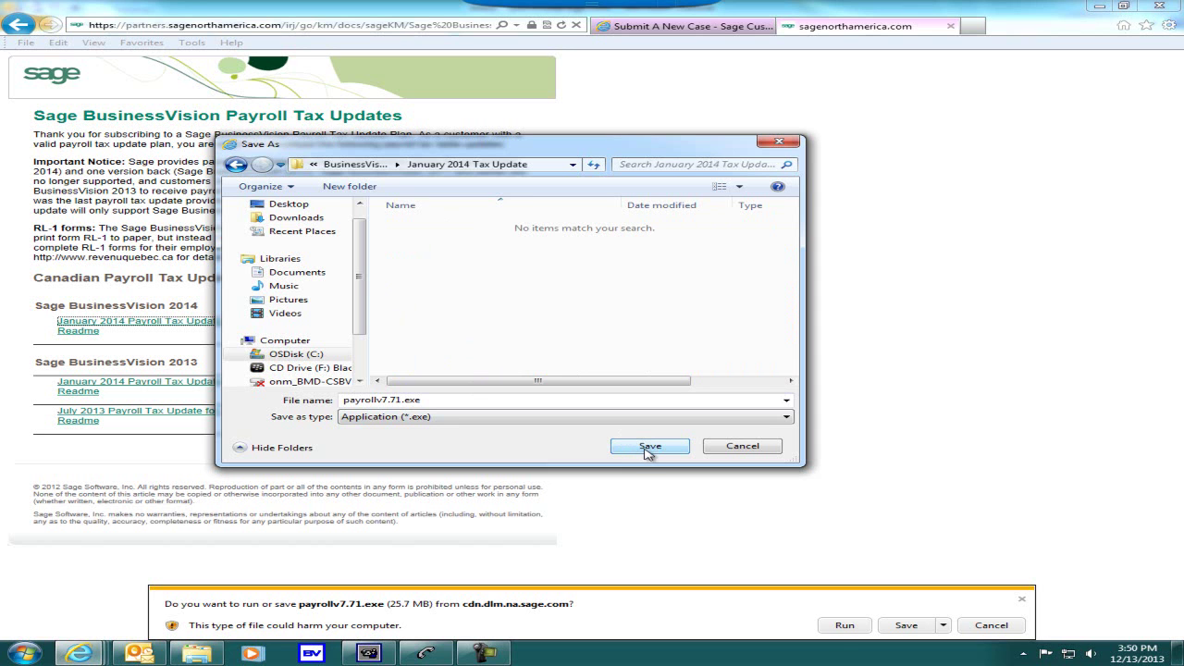
{"action": "left_click", "coordinate": [650, 448]}
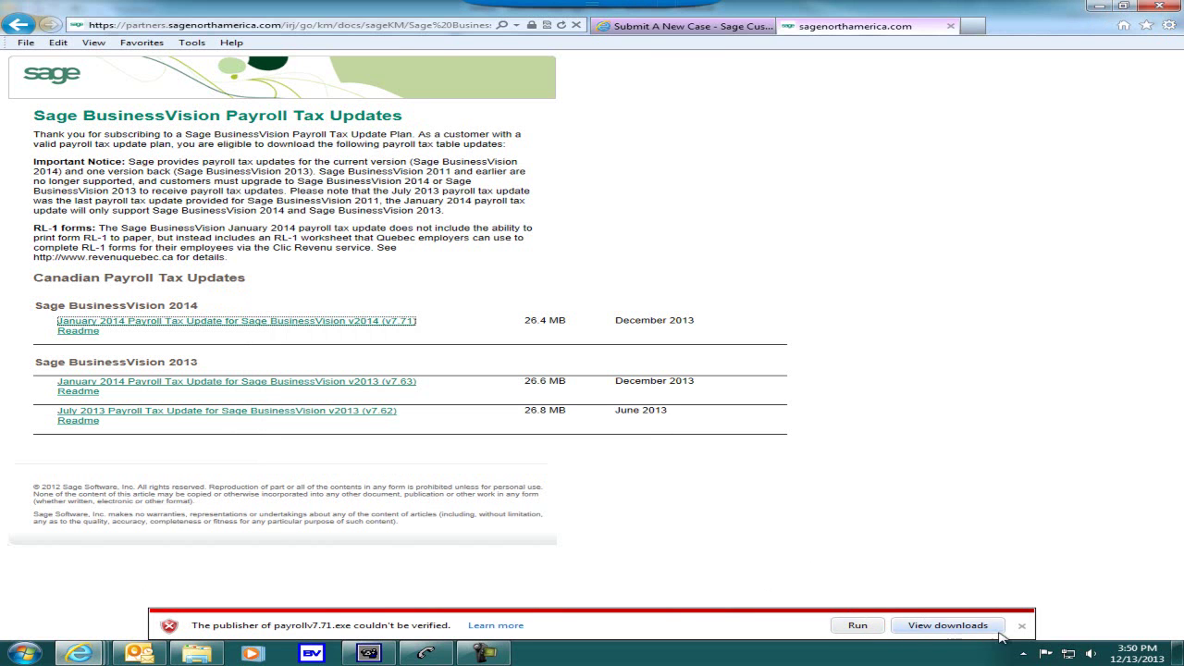
- Check the downloaded file in its folder, then open the 2014 payroll update readme
{"action": "left_click", "coordinate": [1027, 628]}
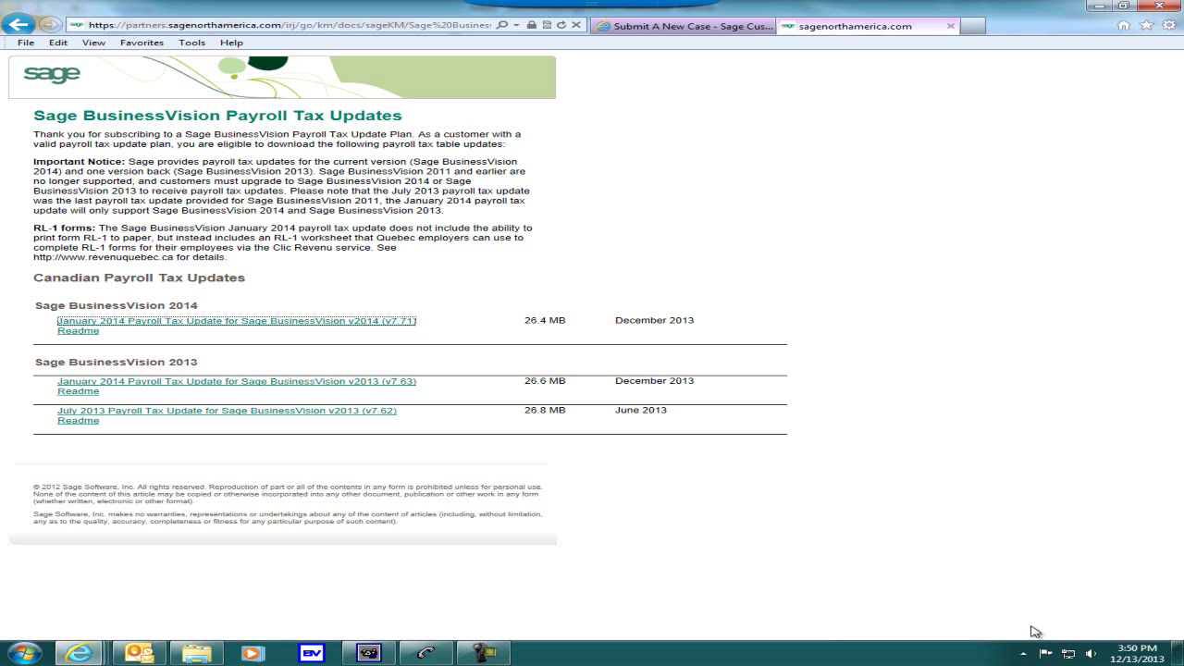
{"action": "left_click", "coordinate": [196, 653]}
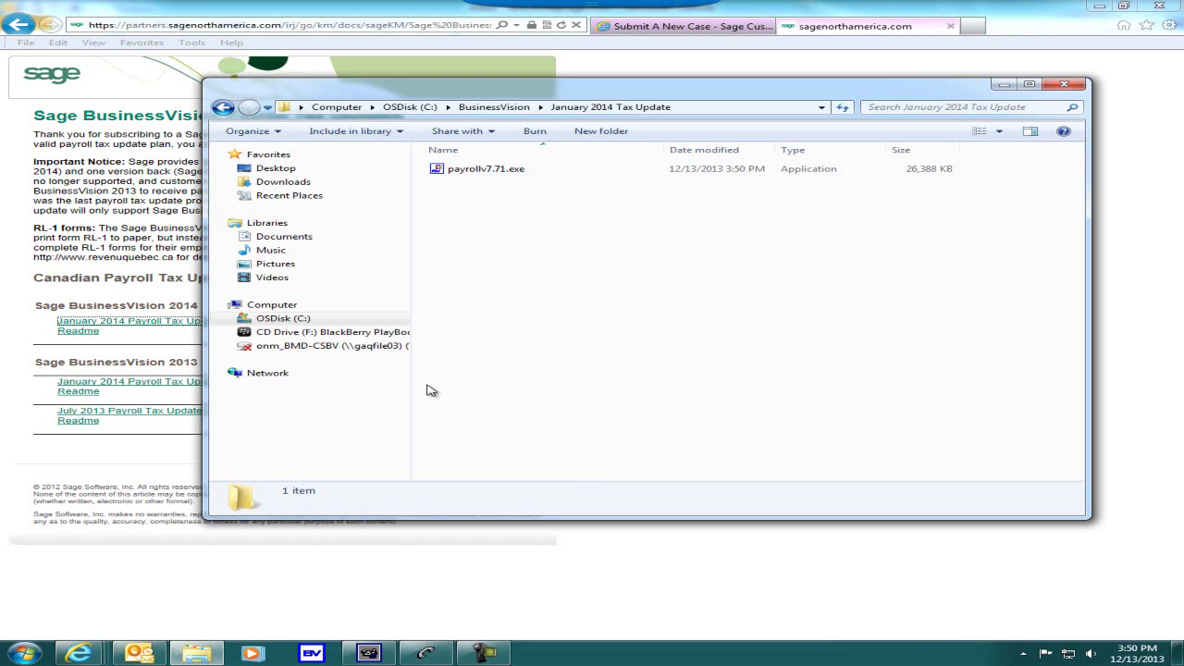
{"action": "left_click", "coordinate": [608, 578]}
{"action": "left_click", "coordinate": [85, 331]}
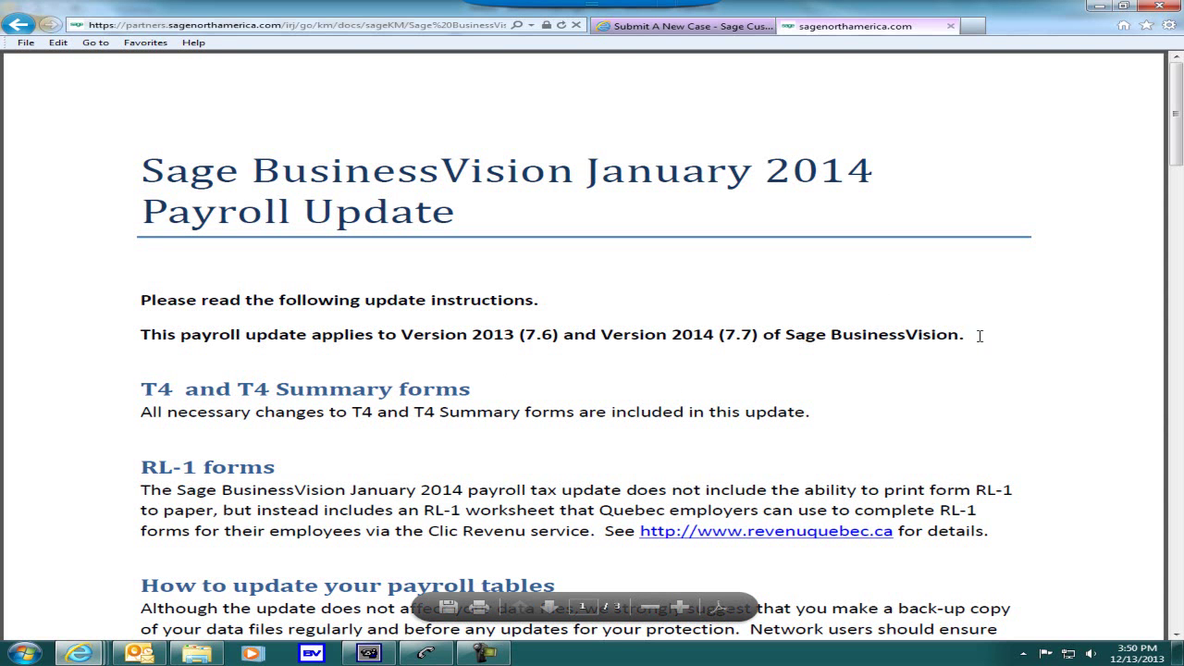
- Save the readme as January_2014_PUP.pdf in C:\BusinessVision\January 2014 Tax Update
{"action": "left_click", "coordinate": [28, 46]}
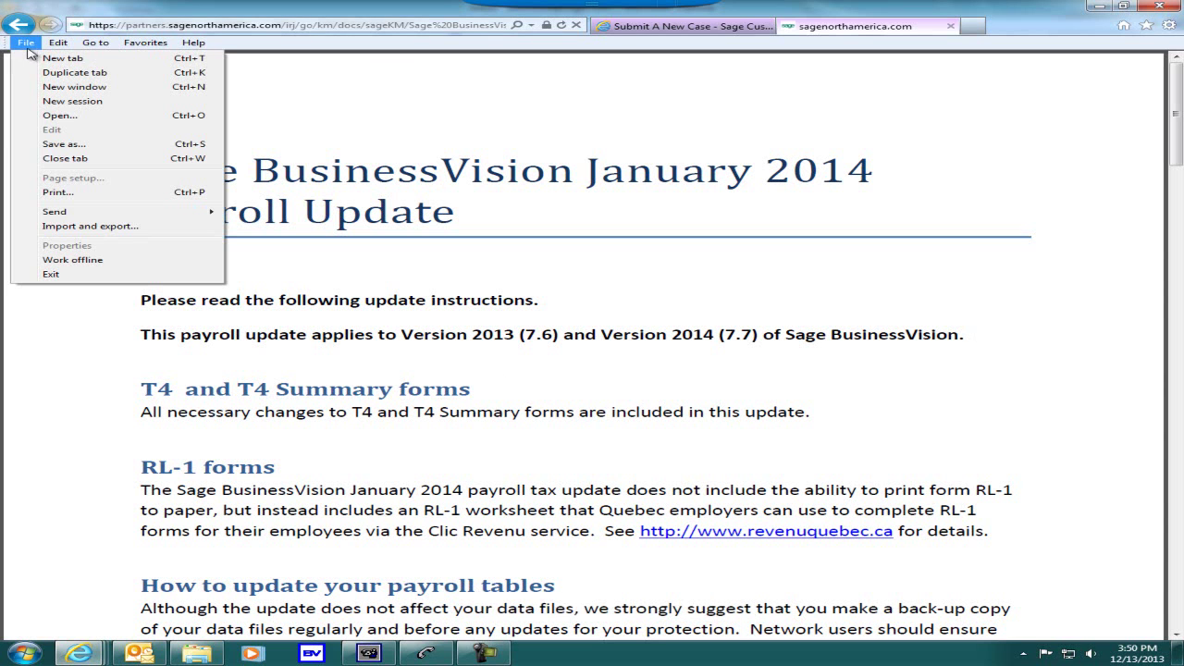
{"action": "left_click", "coordinate": [83, 148]}
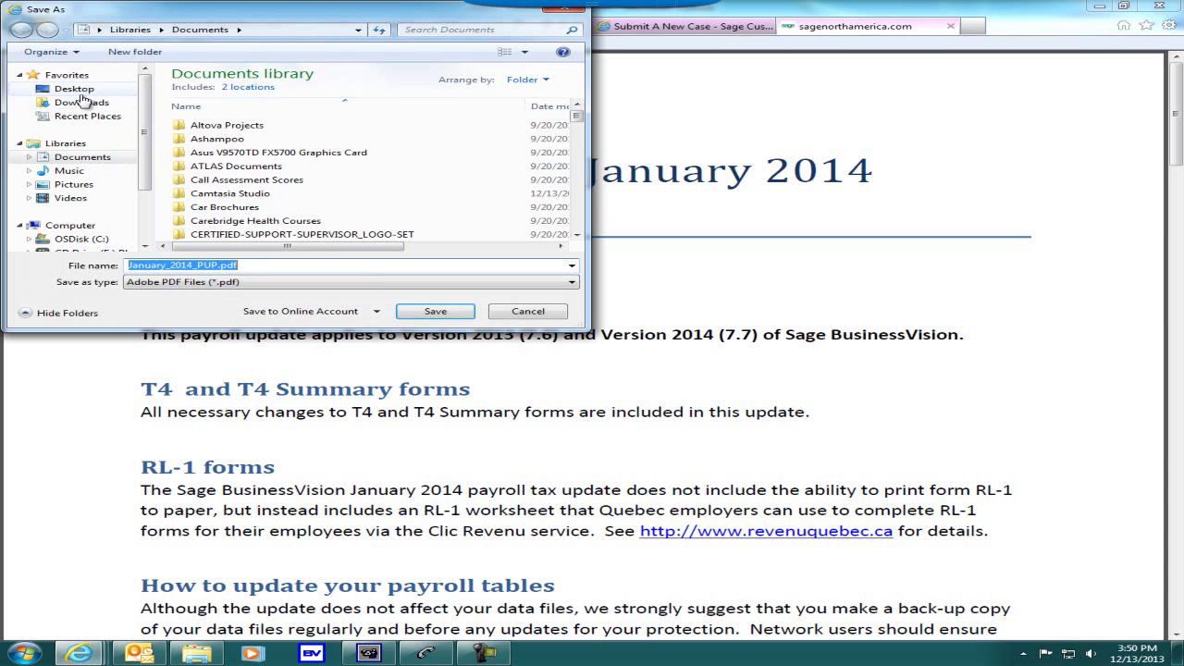
{"action": "left_click", "coordinate": [92, 239]}
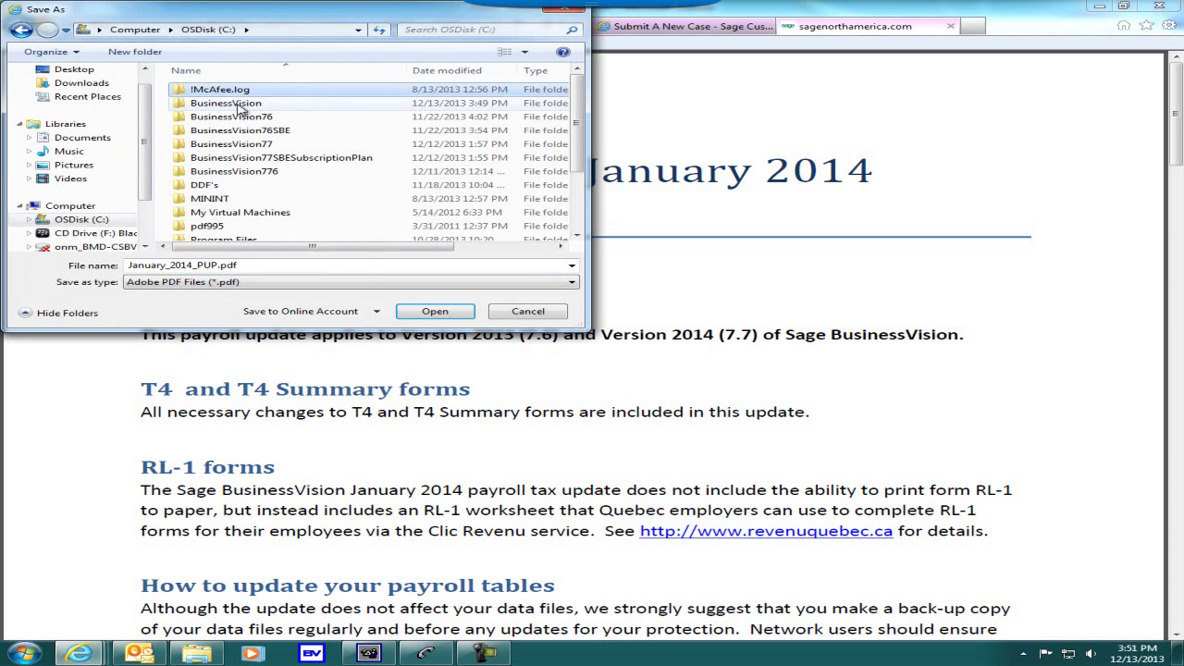
{"action": "double_click", "coordinate": [245, 104]}
{"action": "double_click", "coordinate": [234, 202]}
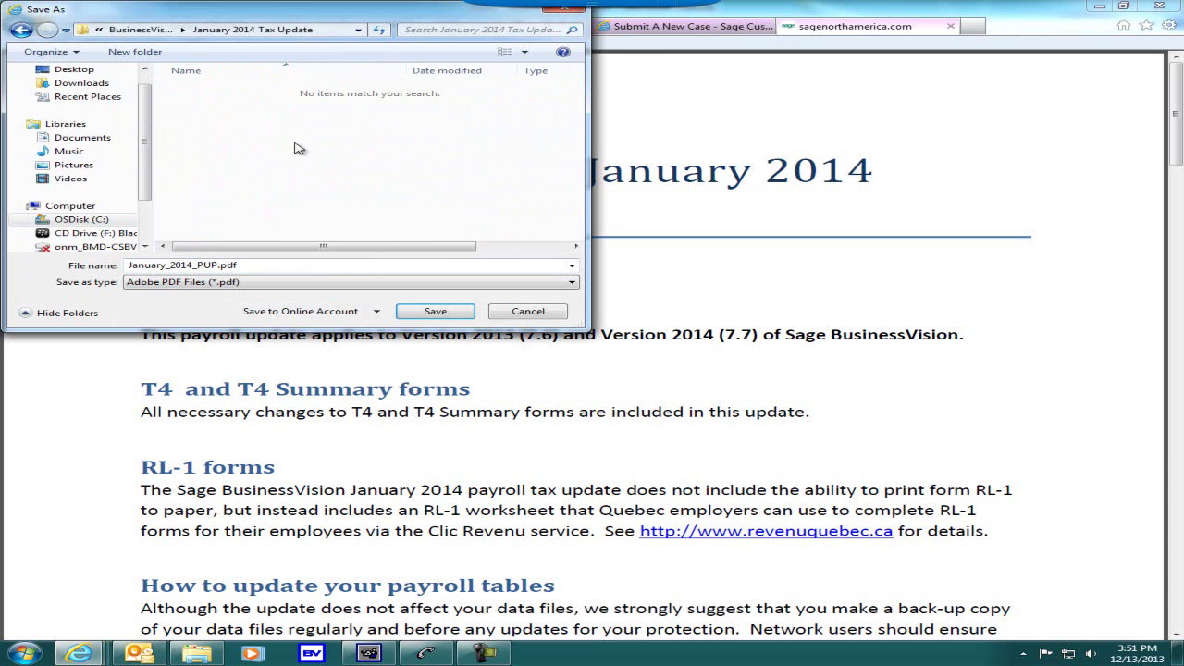
{"action": "left_click", "coordinate": [435, 312]}
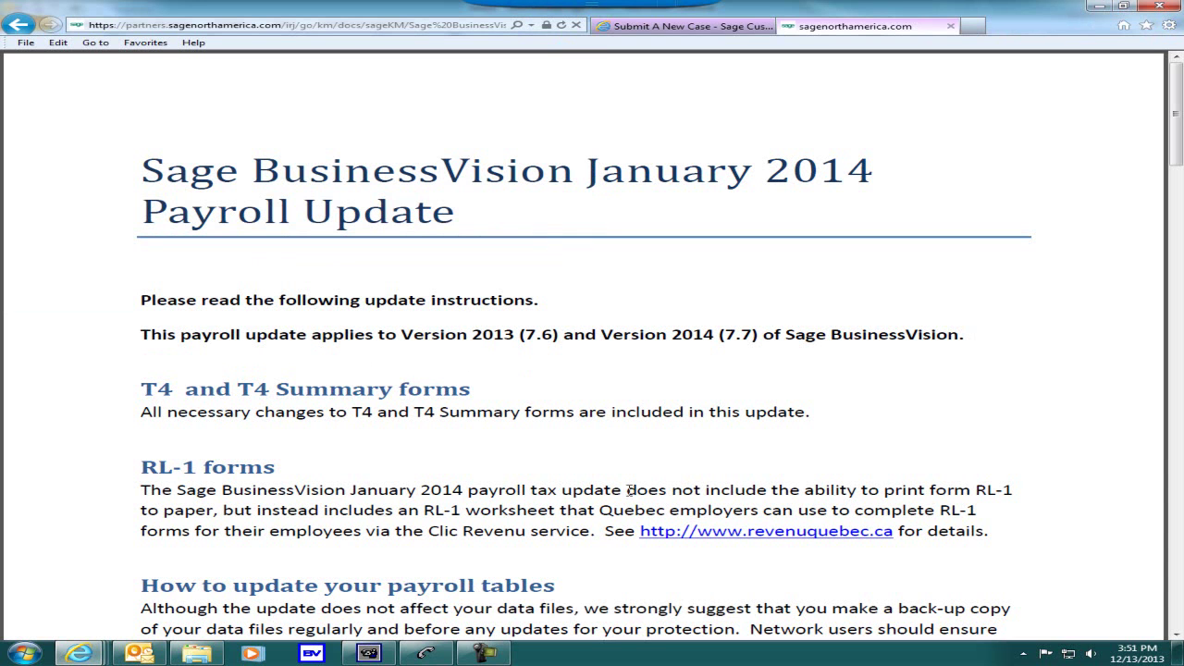
{"action": "mouse_move", "coordinate": [493, 652]}
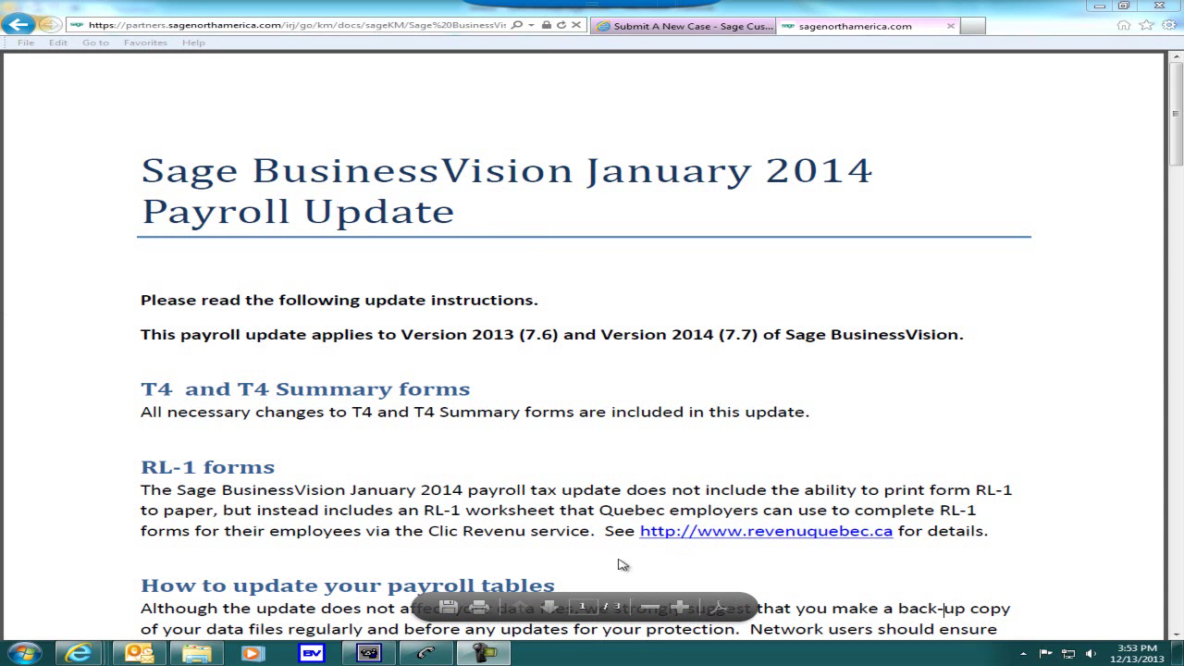
{"action": "left_click", "coordinate": [211, 657]}
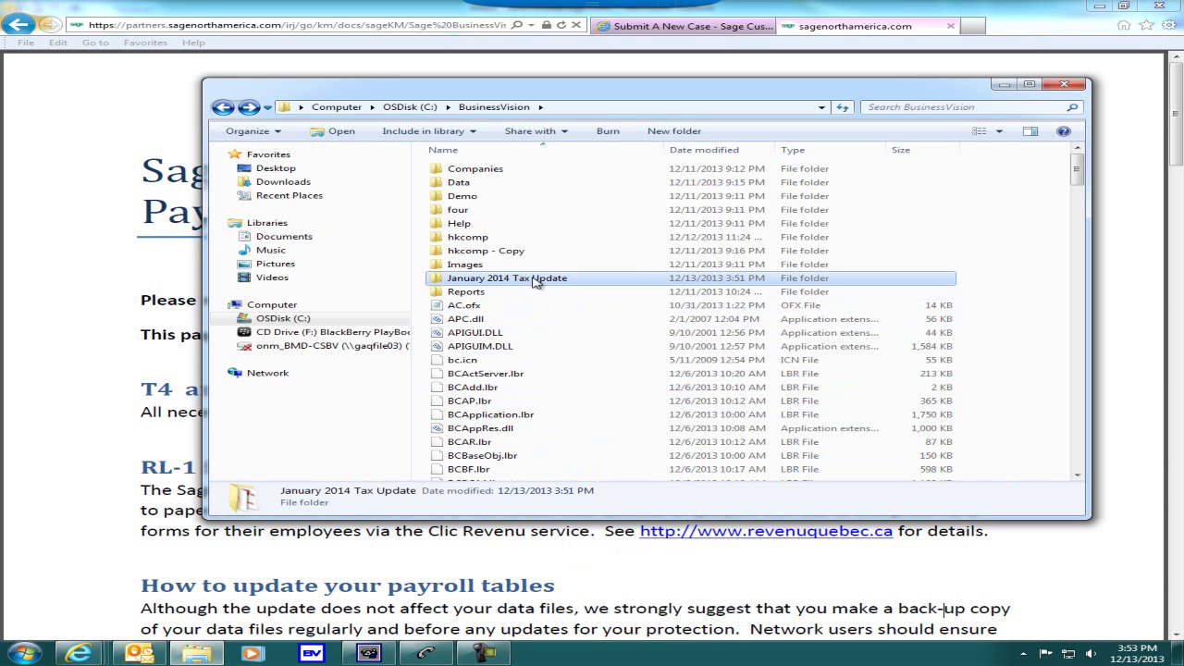
{"action": "double_click", "coordinate": [534, 280]}
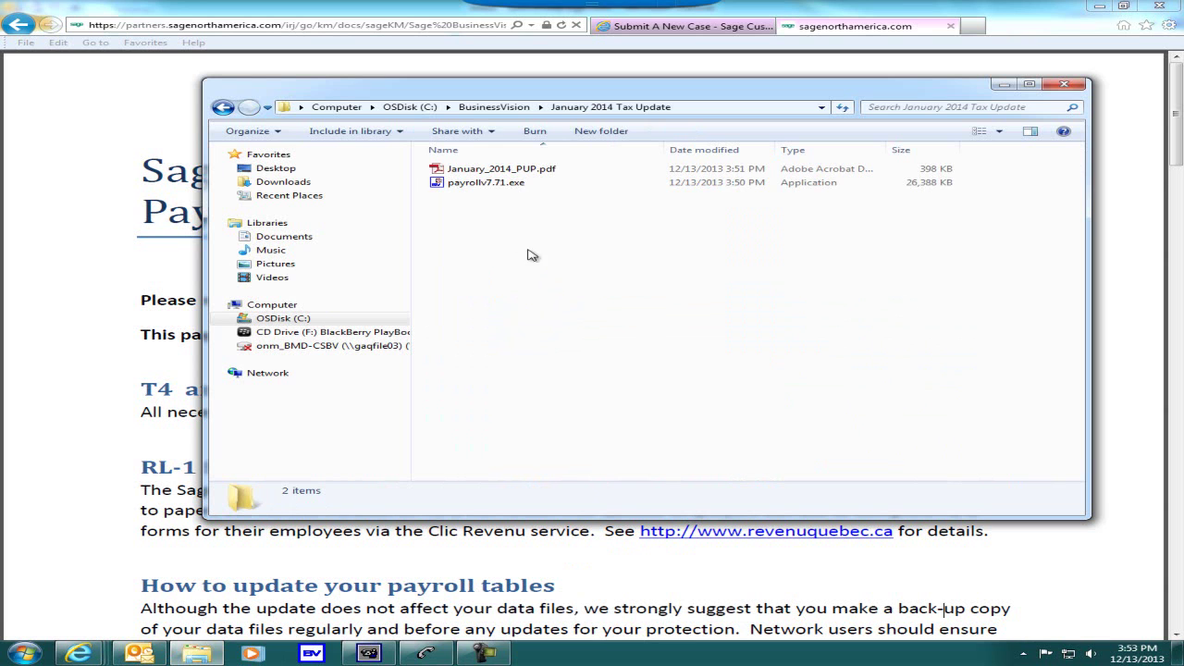
{"action": "left_click", "coordinate": [483, 184]}
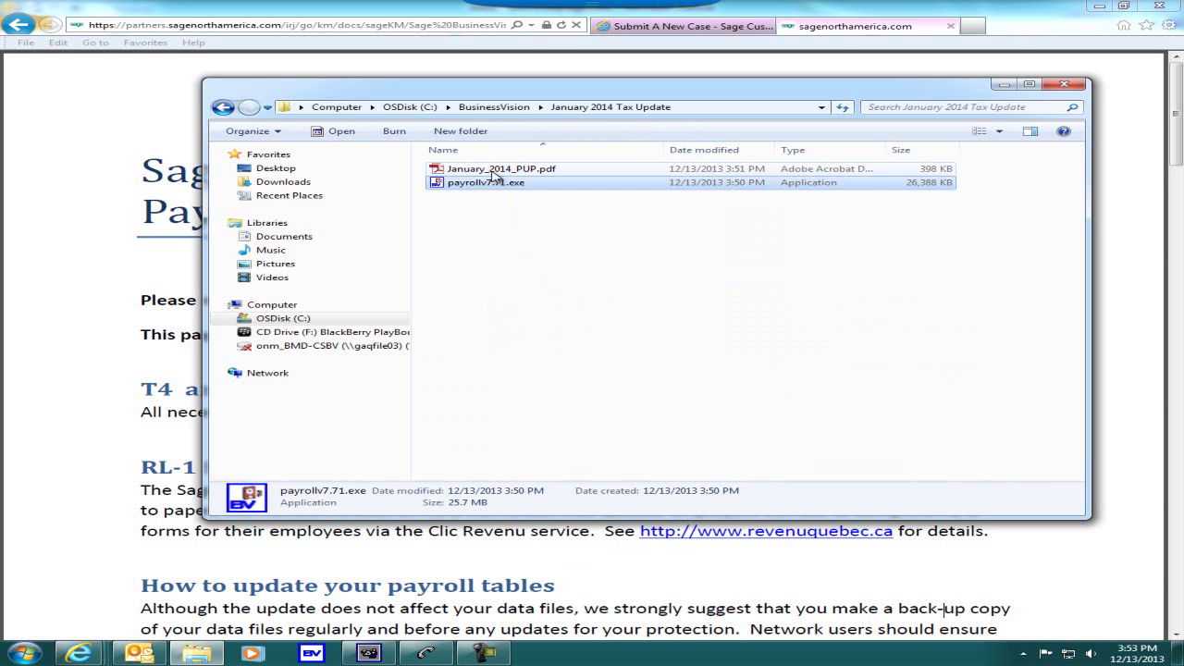
{"action": "left_click", "coordinate": [495, 172]}
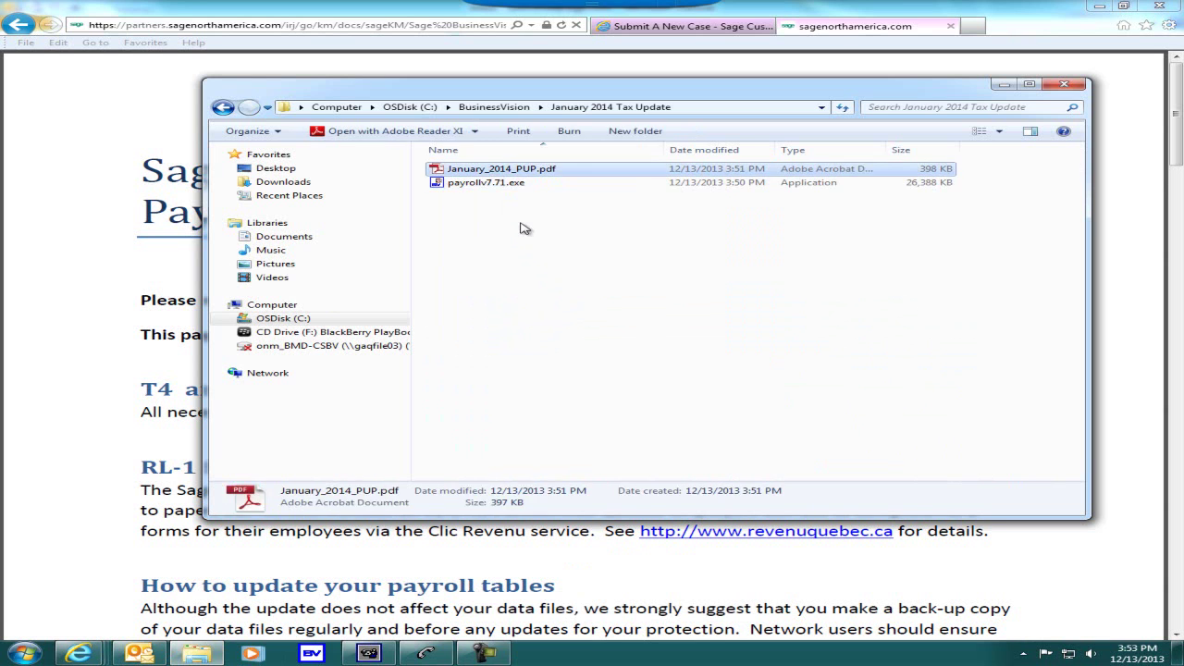
{"action": "left_click", "coordinate": [558, 284]}
- Go back from the readme PDF to the Payroll Tax Updates page
{"action": "left_click", "coordinate": [75, 154]}
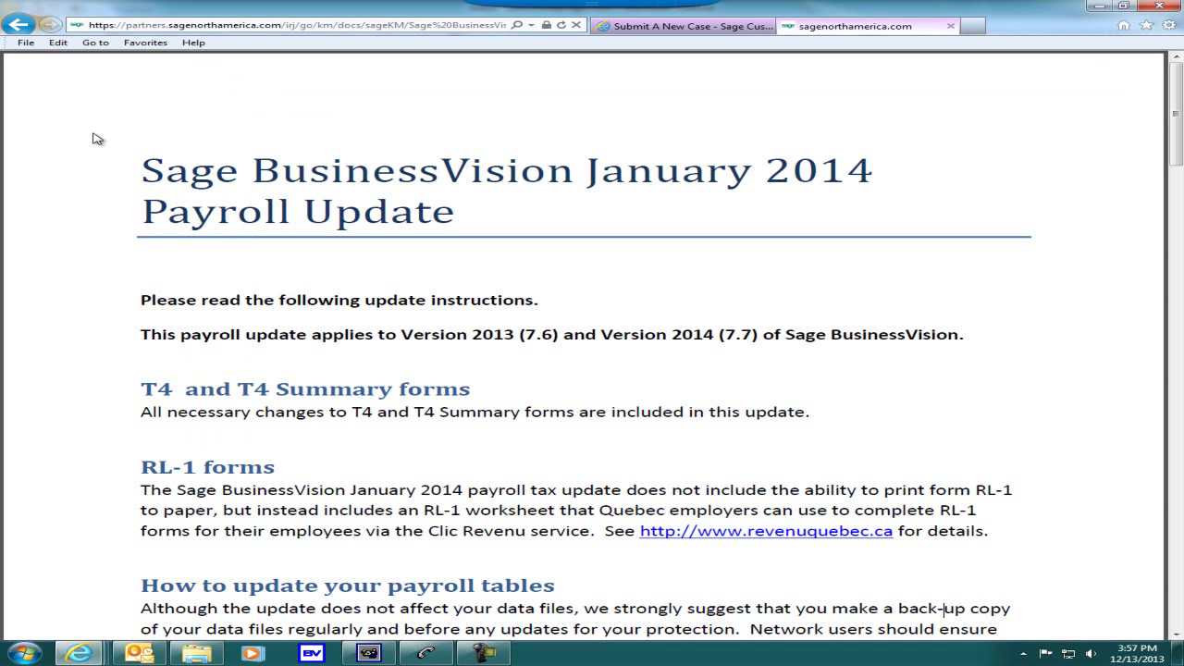
{"action": "left_click", "coordinate": [19, 24]}
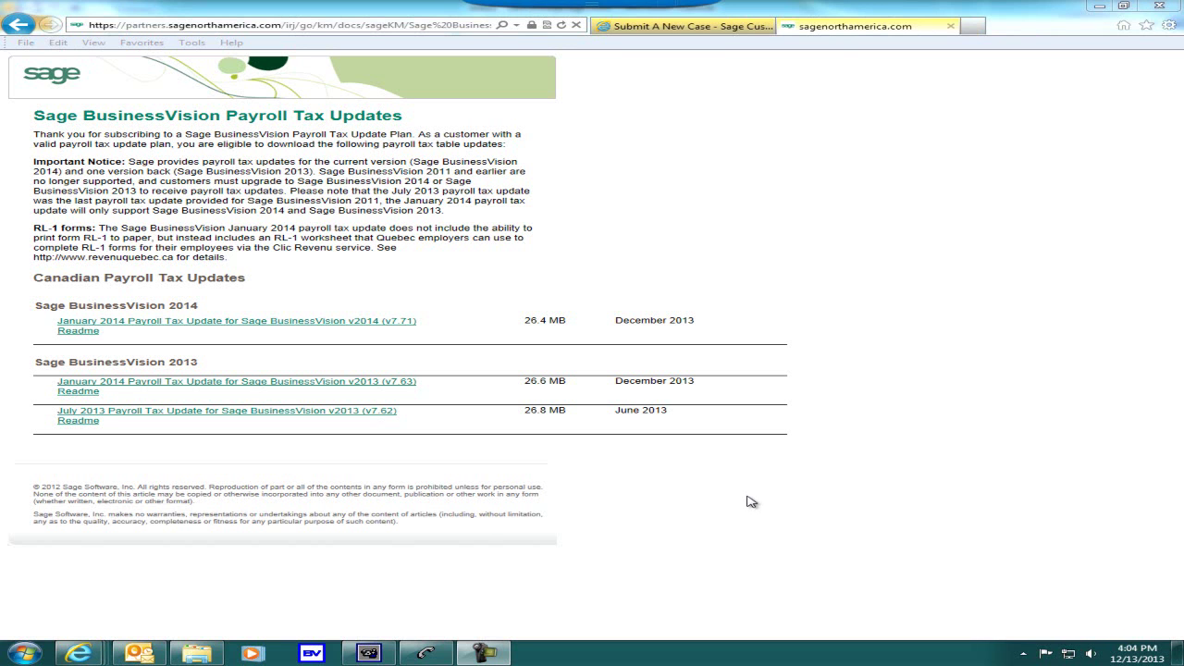
- Close the sagenorthamerica.com tab and log off the portal, confirming with Yes
{"action": "left_click", "coordinate": [950, 26]}
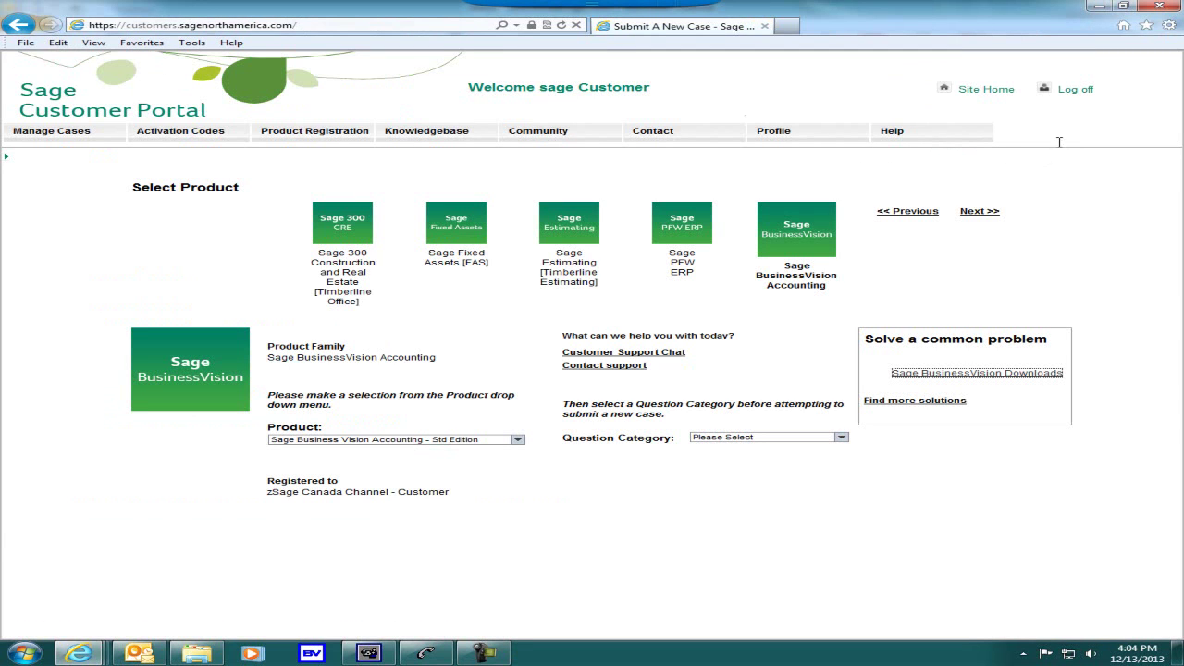
{"action": "left_click", "coordinate": [1081, 93]}
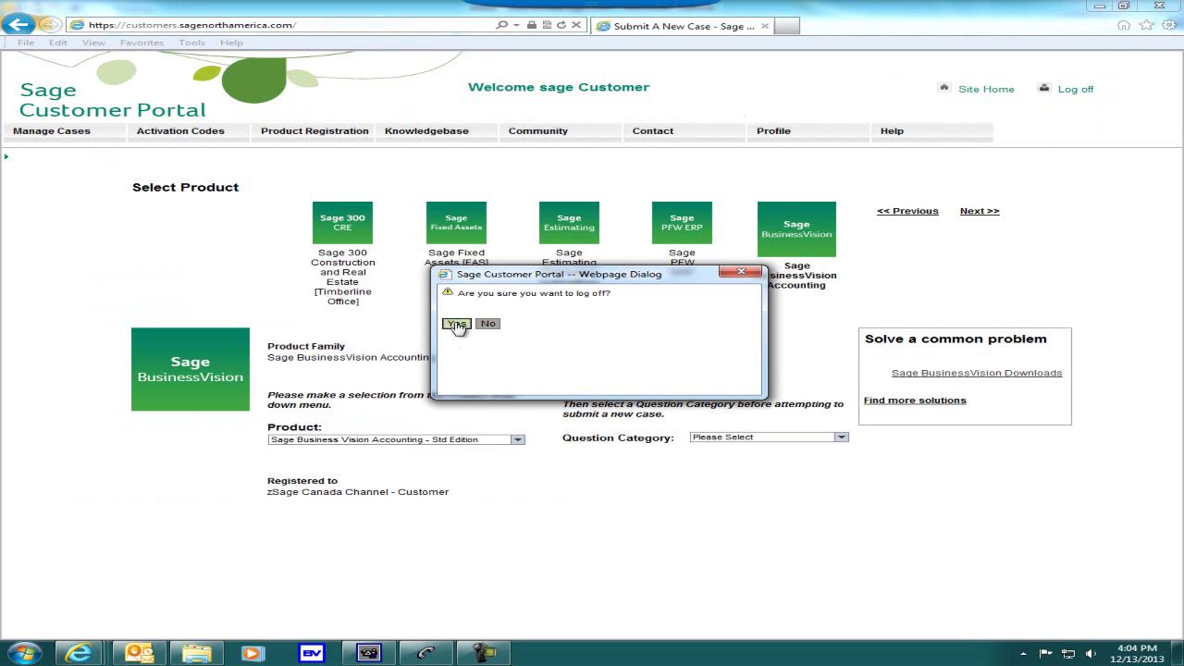
{"action": "left_click", "coordinate": [457, 328]}
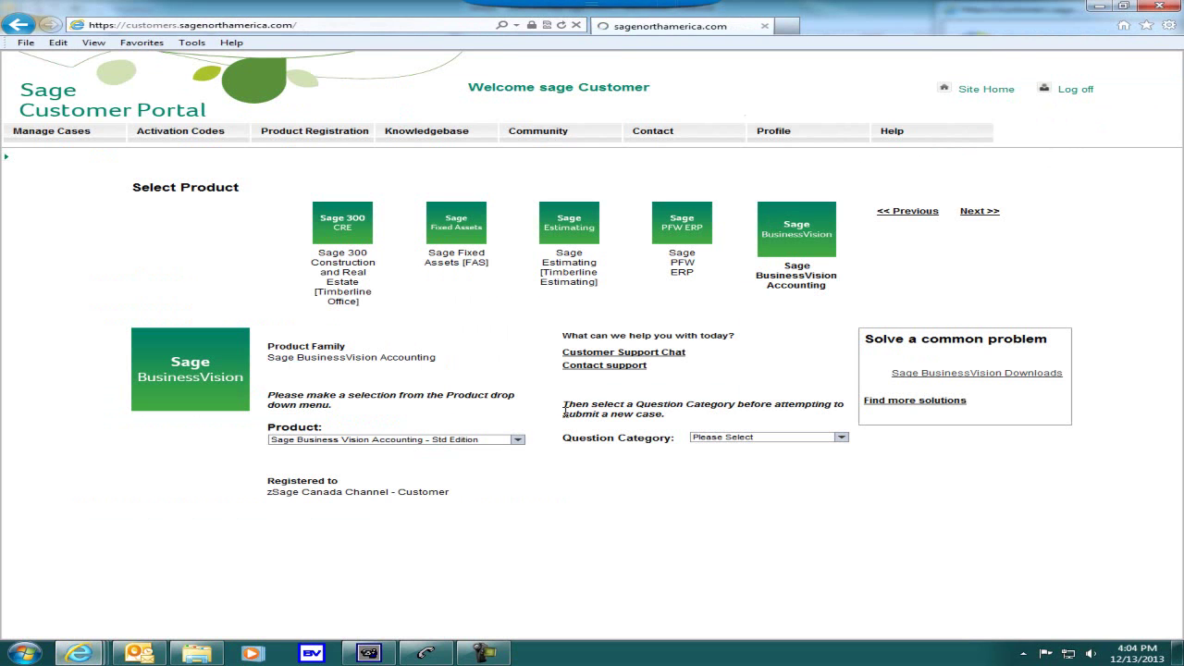